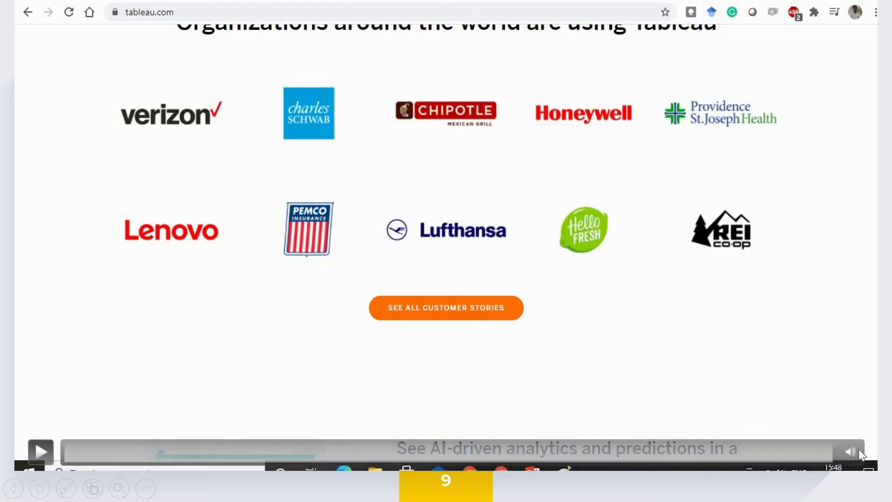
Review the Tableau homepage, from its navigation menus down to the free trial and purchase options
{"action": "left_click", "coordinate": [40, 450]}
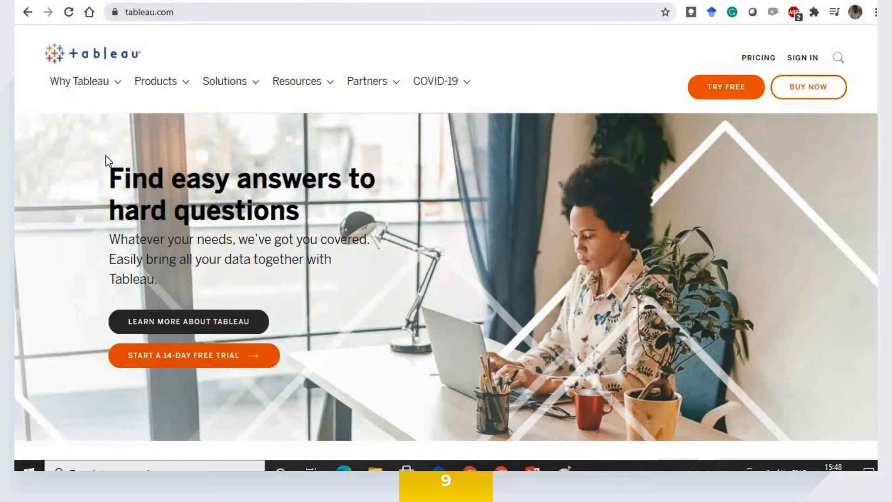
{"action": "left_click", "coordinate": [186, 13]}
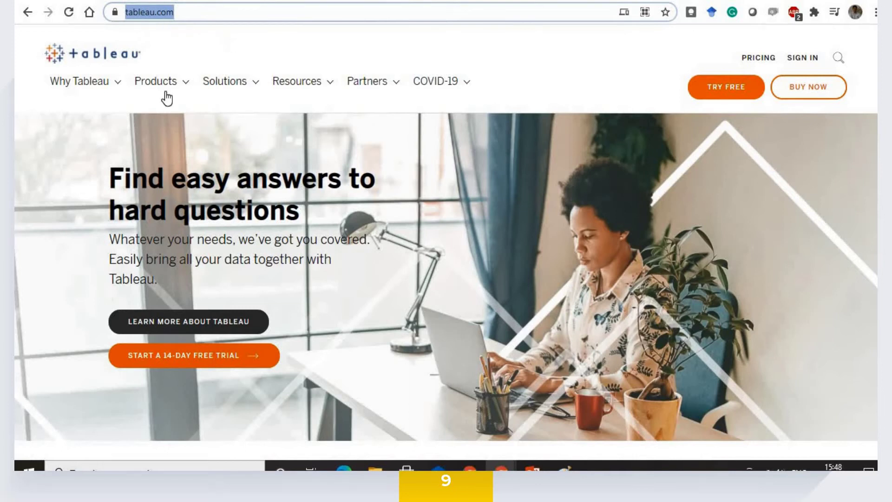
{"action": "mouse_move", "coordinate": [122, 90]}
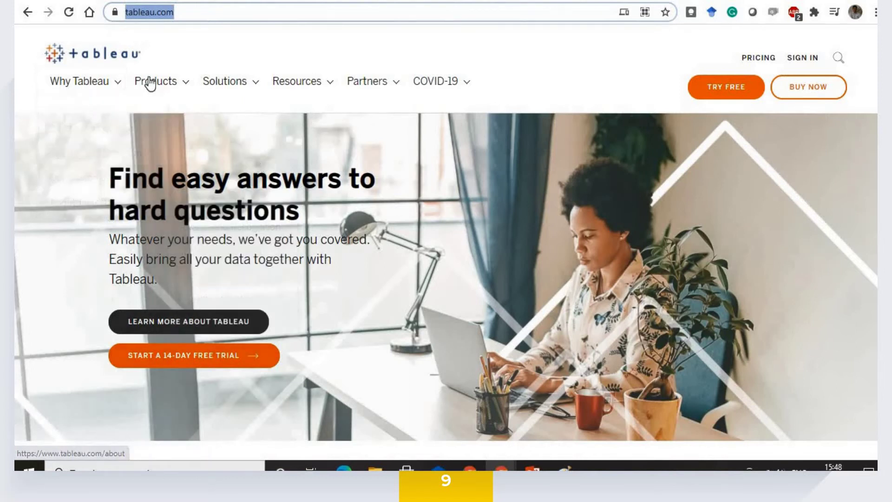
{"action": "mouse_move", "coordinate": [150, 84]}
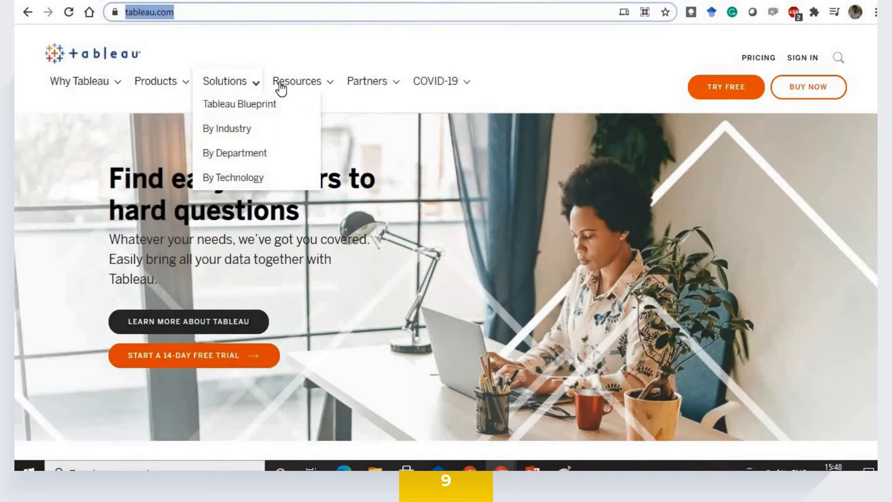
{"action": "mouse_move", "coordinate": [435, 84]}
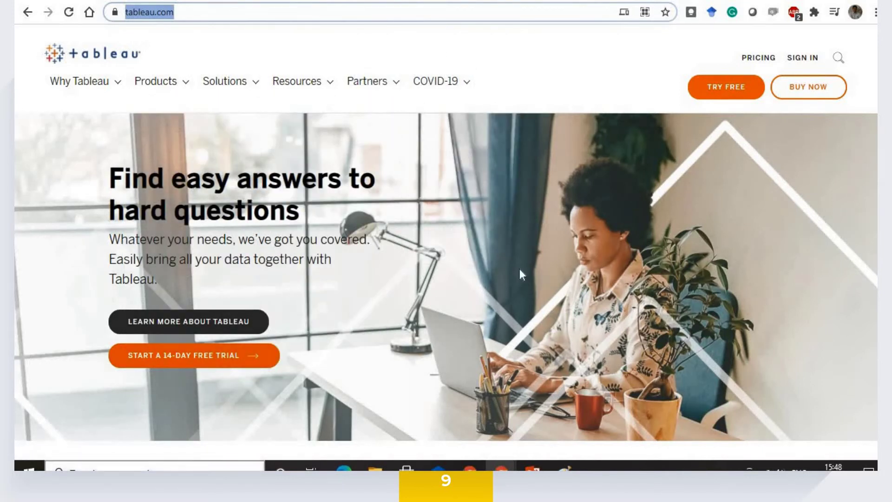
{"action": "scroll", "coordinate": [521, 268], "scroll_direction": "down", "scroll_amount": 7}
{"action": "scroll", "coordinate": [522, 268], "scroll_direction": "up", "scroll_amount": 4}
{"action": "scroll", "coordinate": [523, 269], "scroll_direction": "down", "scroll_amount": 3}
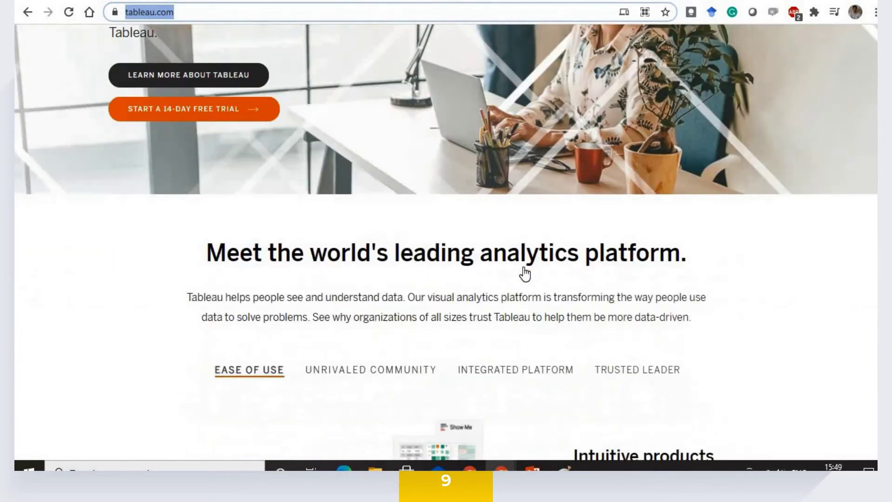
{"action": "scroll", "coordinate": [525, 275], "scroll_direction": "down", "scroll_amount": 20}
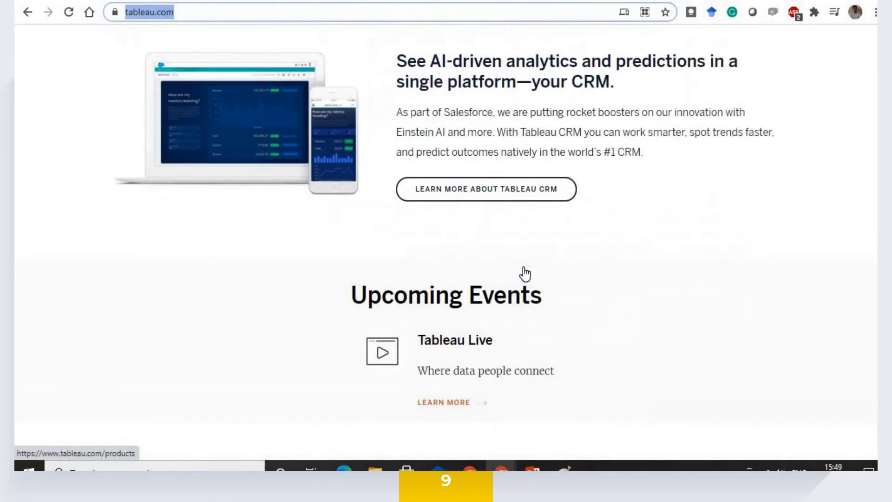
{"action": "scroll", "coordinate": [525, 274], "scroll_direction": "down", "scroll_amount": 15}
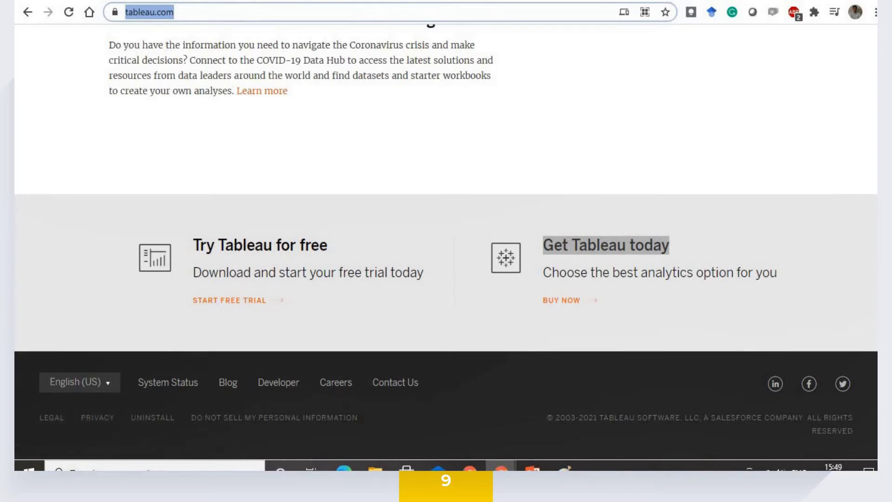
Open Tableau's free 14-day trial page and check the downloaded TableauDesktop-64bit-2021-1-1 installer in File Explorer's Downloads folder before returning to the page
{"action": "key", "text": "ctrl+Tab"}
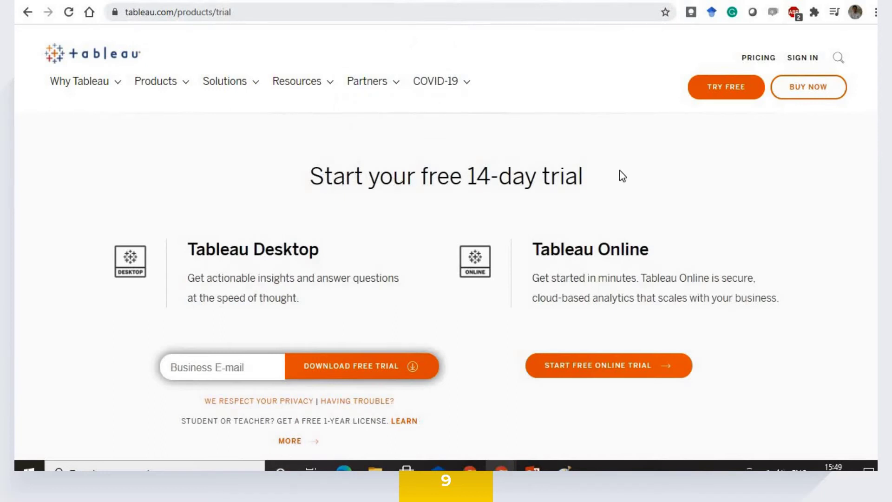
{"action": "left_click_drag", "start_coordinate": [620, 175], "coordinate": [324, 177]}
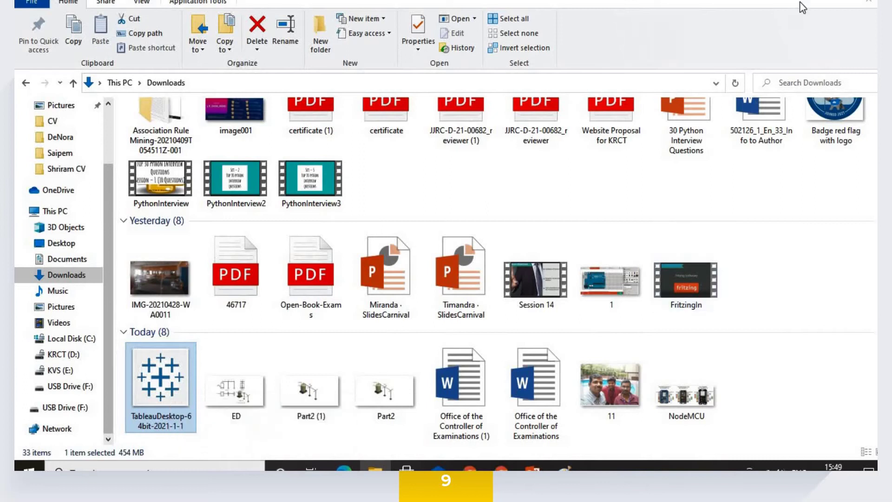
{"action": "key", "text": "alt+Tab"}
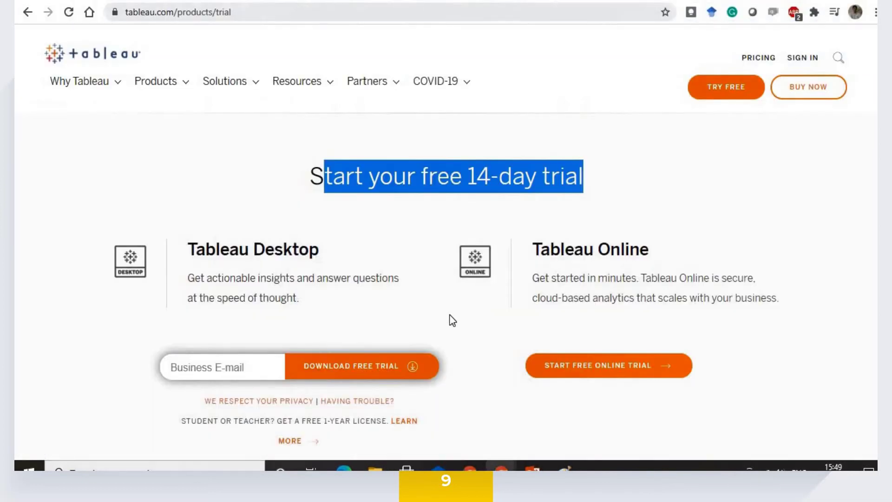
{"action": "left_click", "coordinate": [734, 398]}
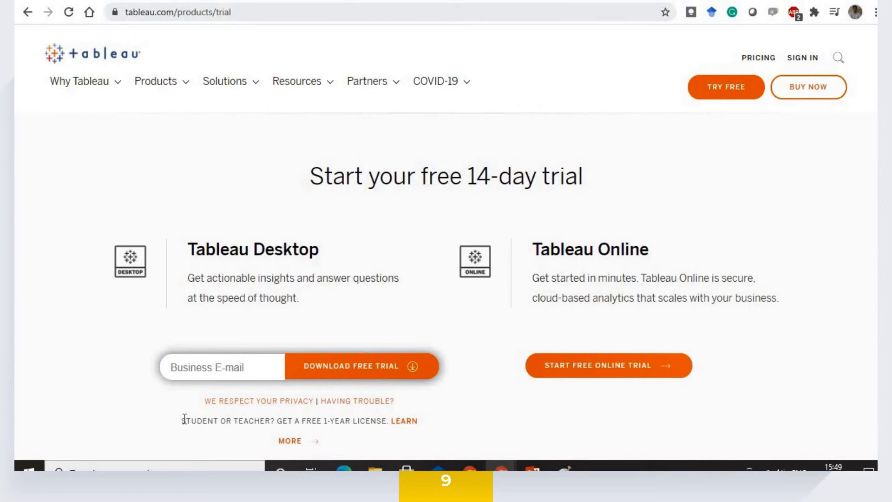
Follow the free 1-year license offer to the Tableau for Students page and open the free student license request form
{"action": "left_click_drag", "start_coordinate": [183, 421], "coordinate": [405, 424]}
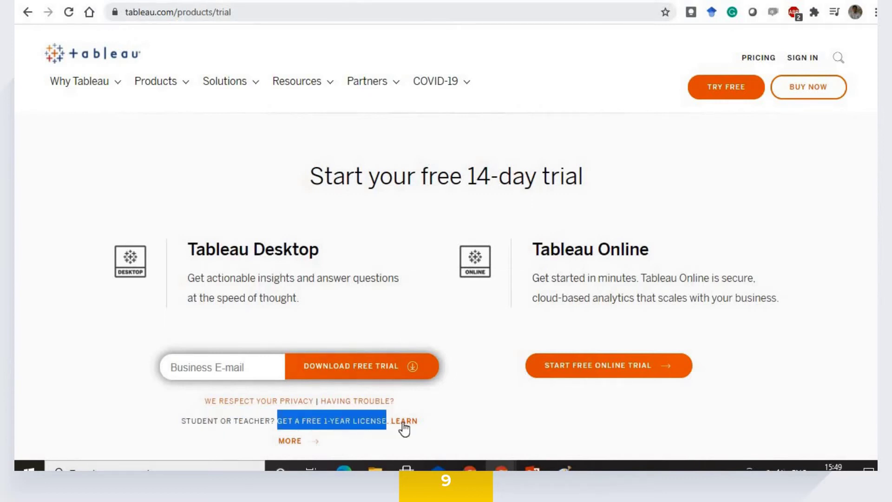
{"action": "left_click", "coordinate": [400, 427]}
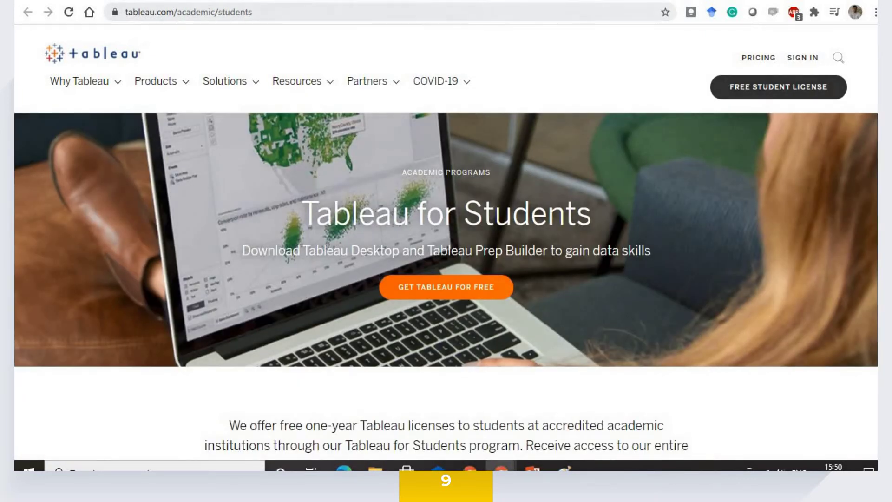
{"action": "left_click", "coordinate": [502, 287]}
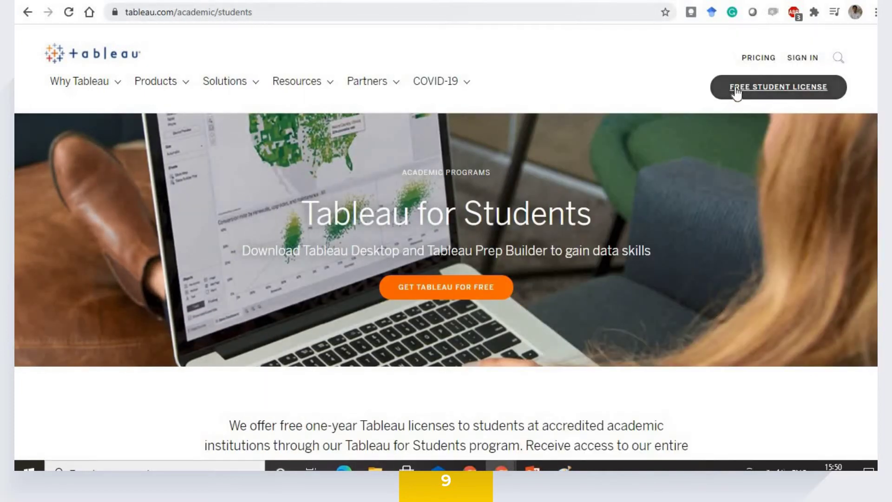
{"action": "left_click", "coordinate": [736, 88]}
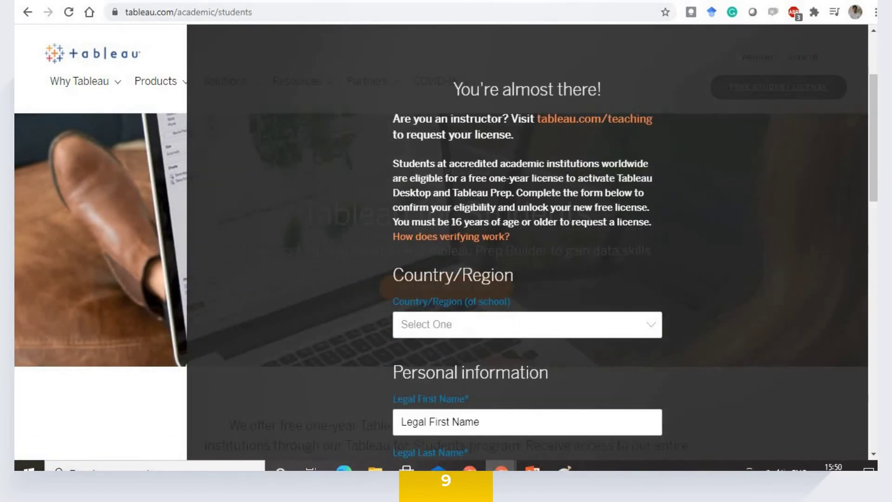
Examine the student license form's personal and school information fields and the options for how the license is used
{"action": "scroll", "coordinate": [466, 333], "scroll_direction": "down", "scroll_amount": 2}
{"action": "scroll", "coordinate": [470, 259], "scroll_direction": "down", "scroll_amount": 4}
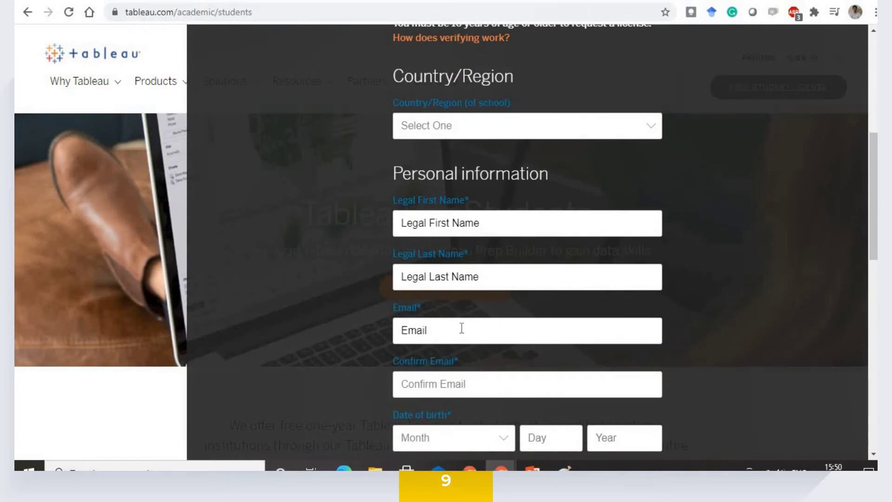
{"action": "scroll", "coordinate": [461, 331], "scroll_direction": "down", "scroll_amount": 2}
{"action": "scroll", "coordinate": [443, 309], "scroll_direction": "down", "scroll_amount": 2}
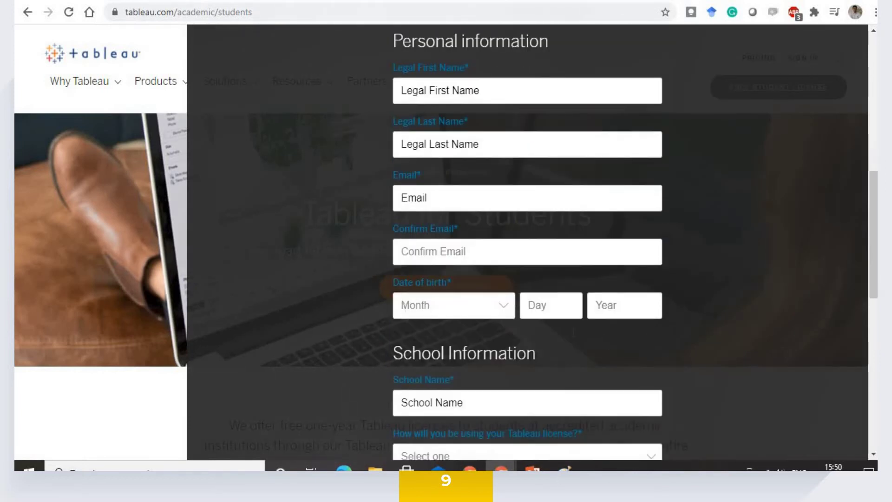
{"action": "scroll", "coordinate": [467, 299], "scroll_direction": "down", "scroll_amount": 2}
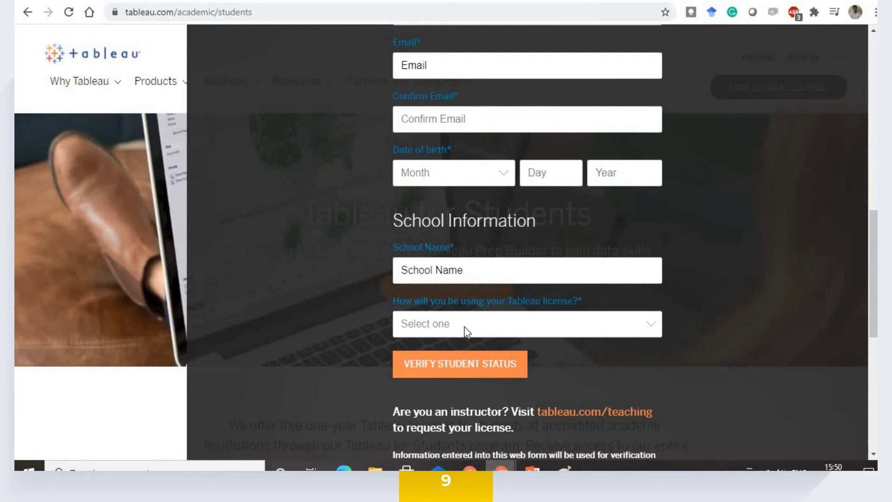
{"action": "left_click", "coordinate": [464, 326]}
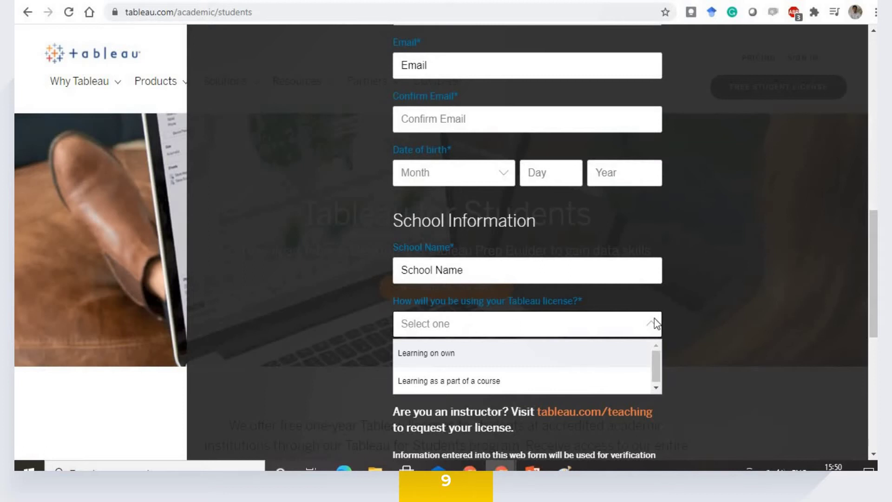
{"action": "left_click", "coordinate": [448, 355]}
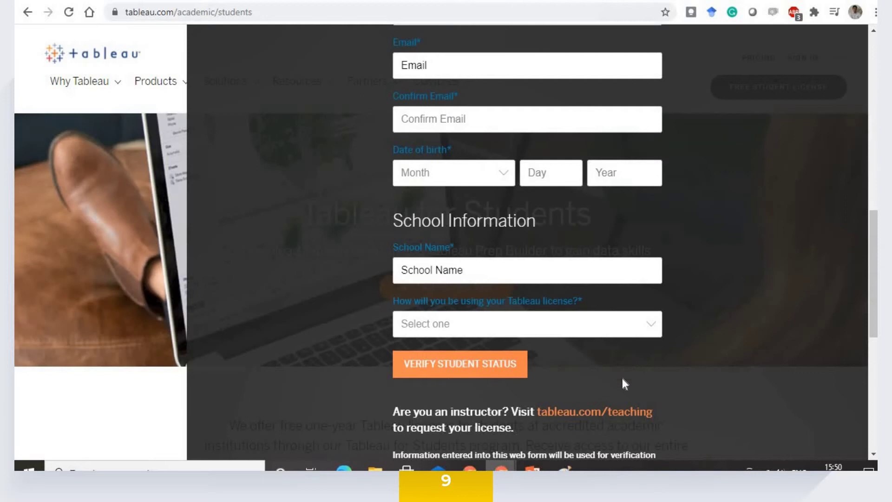
Go to the Tableau for Teaching page for instructors and open the individual license request form
{"action": "left_click", "coordinate": [558, 413]}
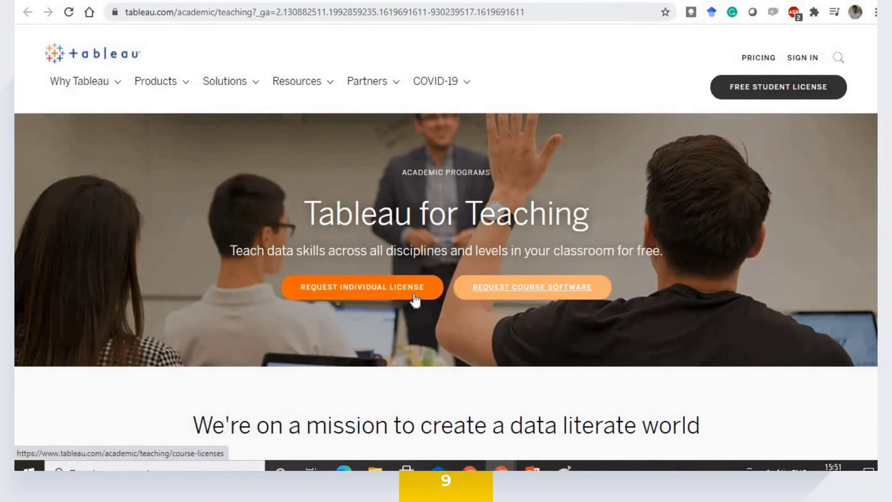
{"action": "left_click", "coordinate": [323, 290]}
Check the choices for the planned use of Tableau Desktop in the instructor license form
{"action": "scroll", "coordinate": [547, 291], "scroll_direction": "down", "scroll_amount": 10}
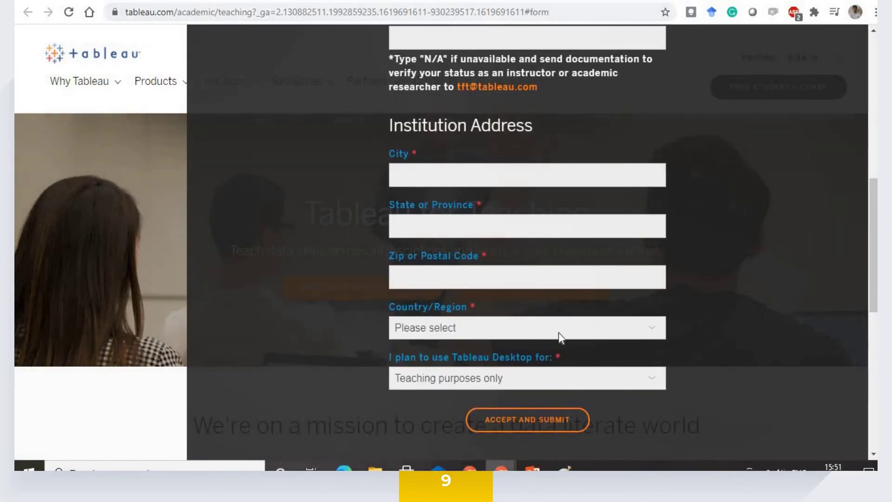
{"action": "left_click", "coordinate": [551, 377]}
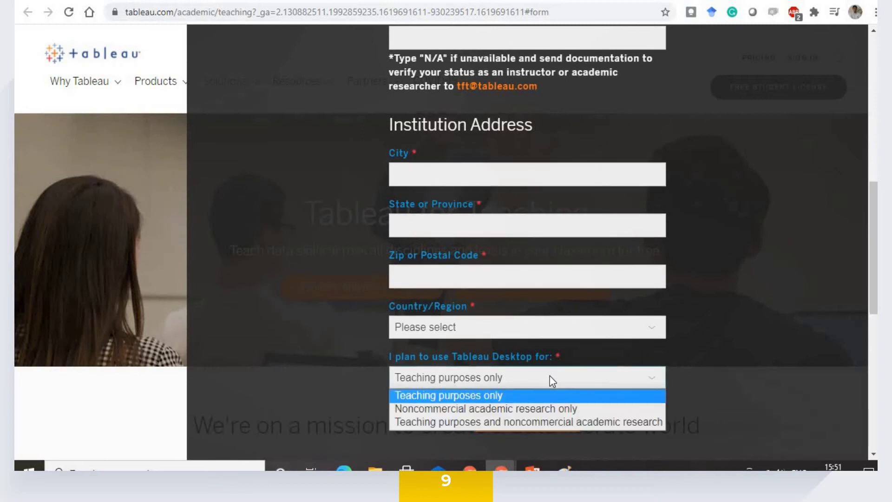
{"action": "left_click", "coordinate": [558, 303]}
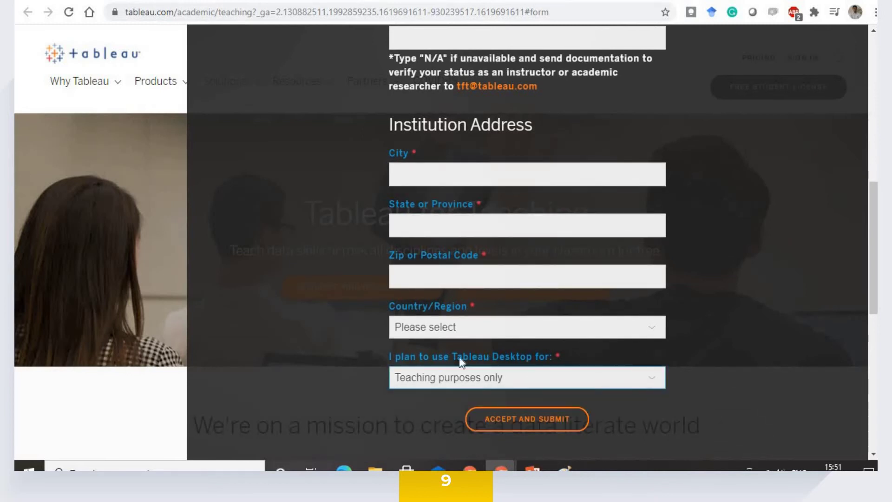
Examine the instructor form's contact information, school-issued email, profile link and institution address fields, and its additional terms and conditions
{"action": "scroll", "coordinate": [595, 370], "scroll_direction": "up", "scroll_amount": 1}
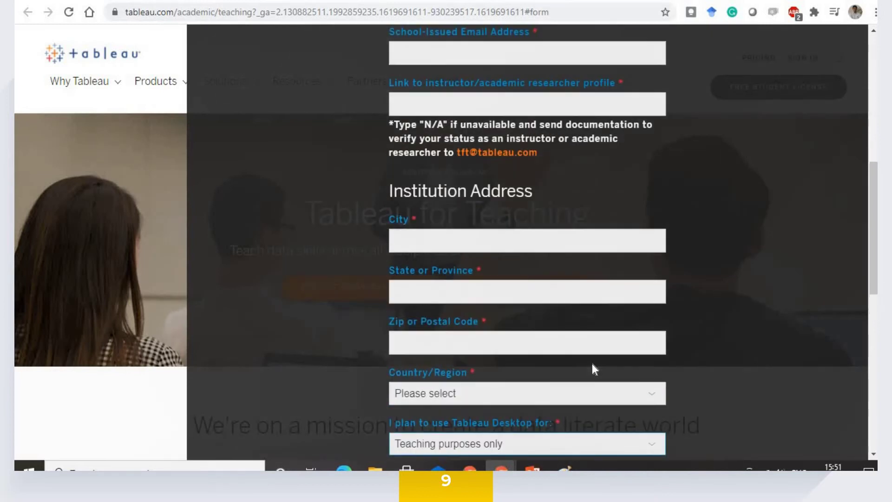
{"action": "scroll", "coordinate": [592, 363], "scroll_direction": "up", "scroll_amount": 6}
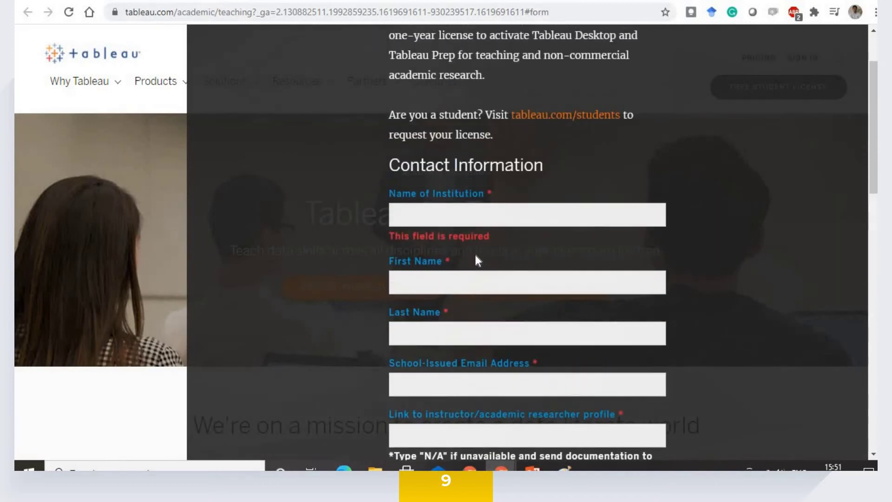
{"action": "scroll", "coordinate": [480, 261], "scroll_direction": "down", "scroll_amount": 3}
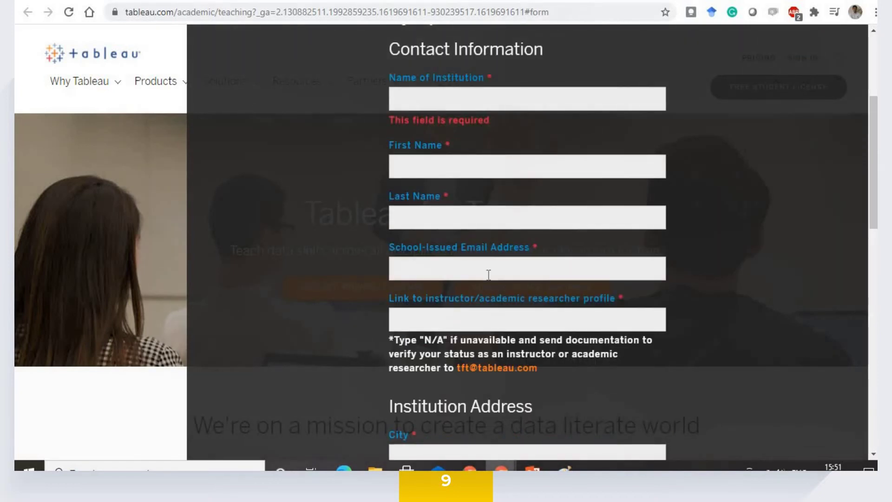
{"action": "left_click", "coordinate": [508, 276]}
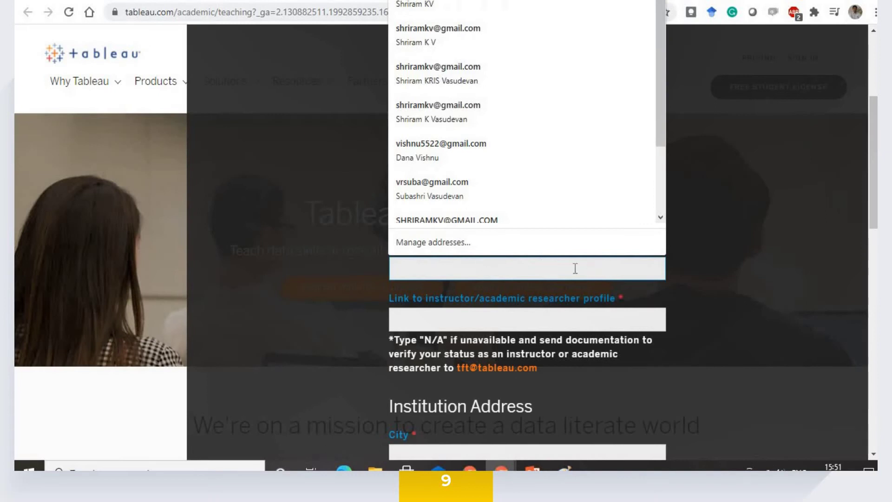
{"action": "left_click", "coordinate": [709, 280]}
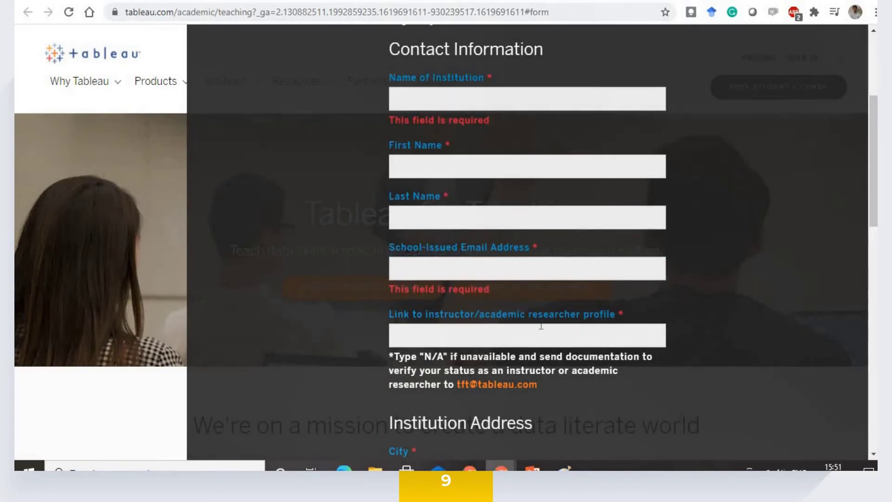
{"action": "scroll", "coordinate": [589, 272], "scroll_direction": "down", "scroll_amount": 1}
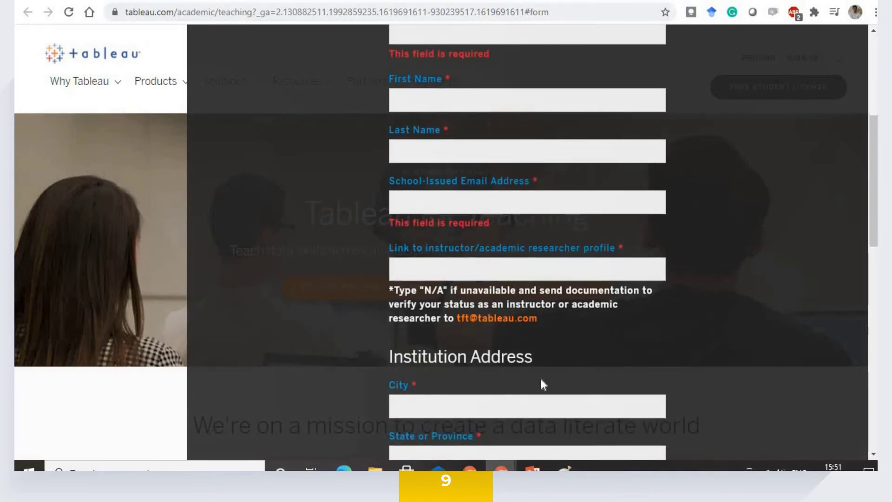
{"action": "scroll", "coordinate": [542, 384], "scroll_direction": "down", "scroll_amount": 2}
{"action": "scroll", "coordinate": [457, 342], "scroll_direction": "down", "scroll_amount": 2}
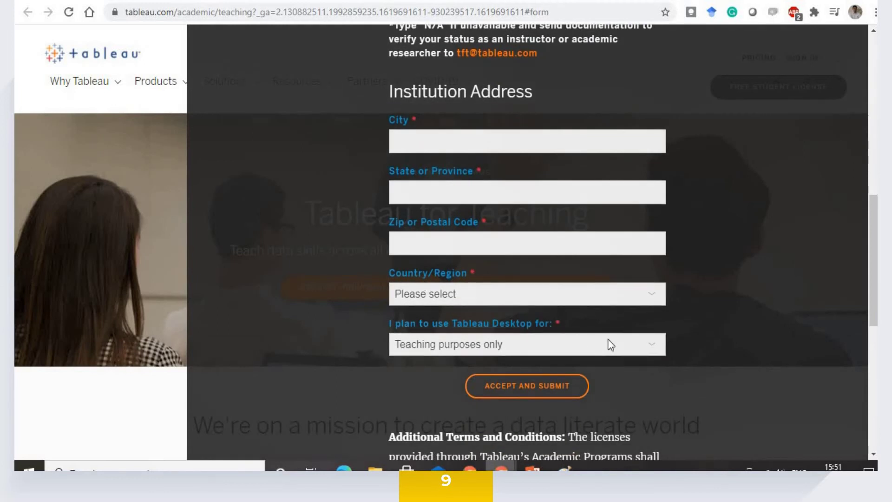
{"action": "scroll", "coordinate": [623, 346], "scroll_direction": "down", "scroll_amount": 6}
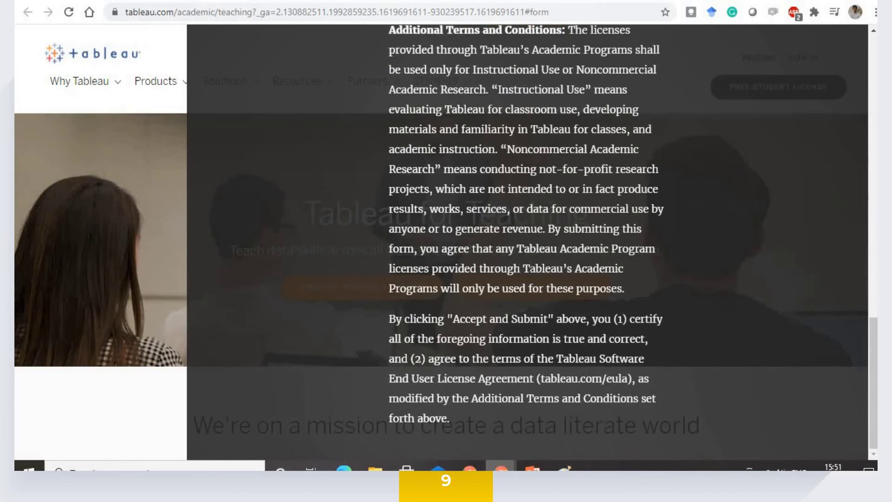
{"action": "scroll", "coordinate": [153, 189], "scroll_direction": "up", "scroll_amount": 6}
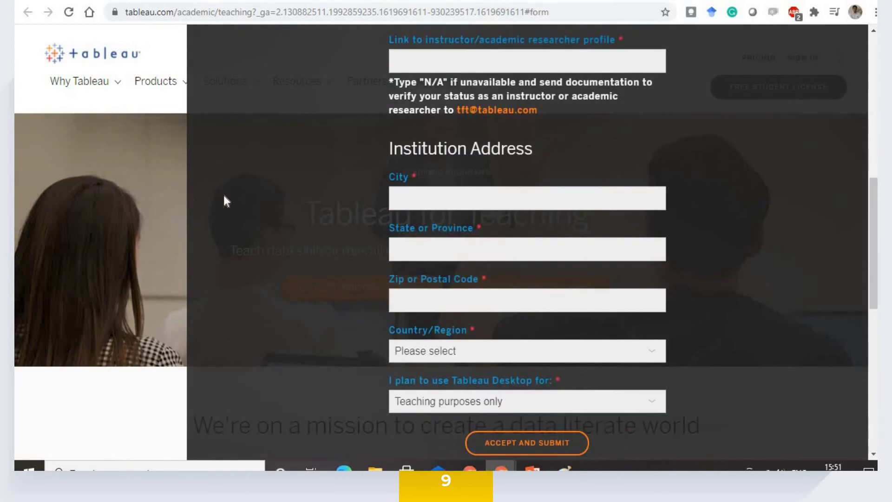
Switch to the Downloads folder, run the TableauDesktop-64bit-2021-1-1 installer and uninstall the existing Tableau 2021.1.1
{"action": "left_click", "coordinate": [224, 195]}
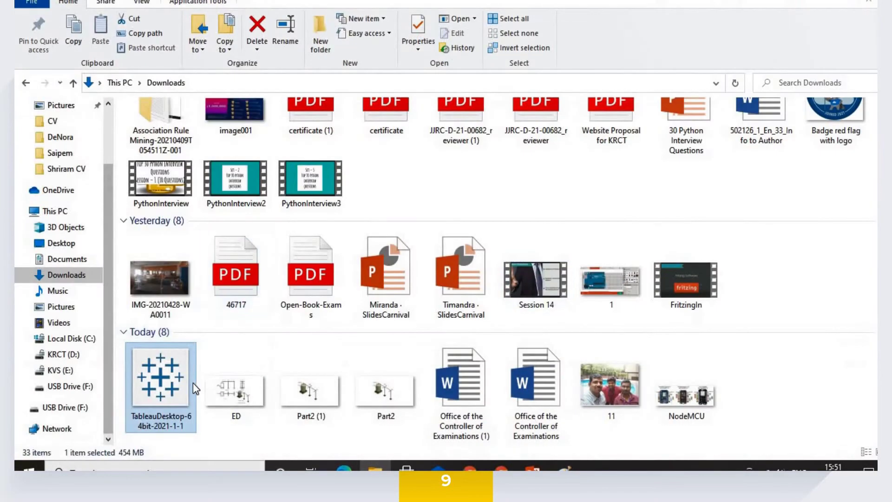
{"action": "double_click", "coordinate": [194, 383]}
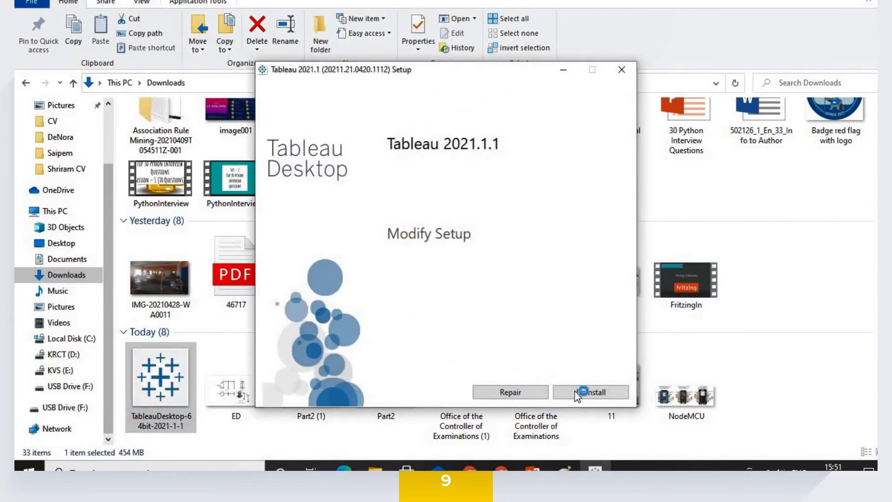
{"action": "left_click", "coordinate": [589, 392]}
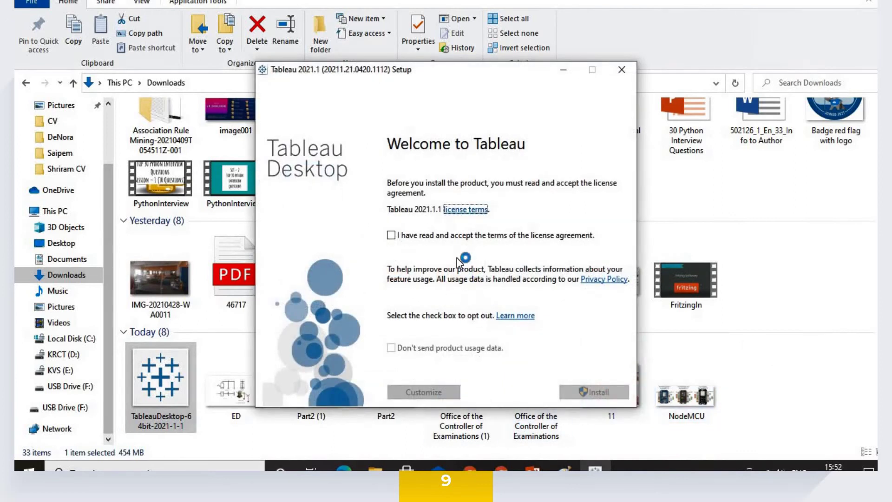
Accept the license agreement, check the install location and shortcut customizations, and install Tableau 2021.1.1 with the default options
{"action": "left_click", "coordinate": [412, 237]}
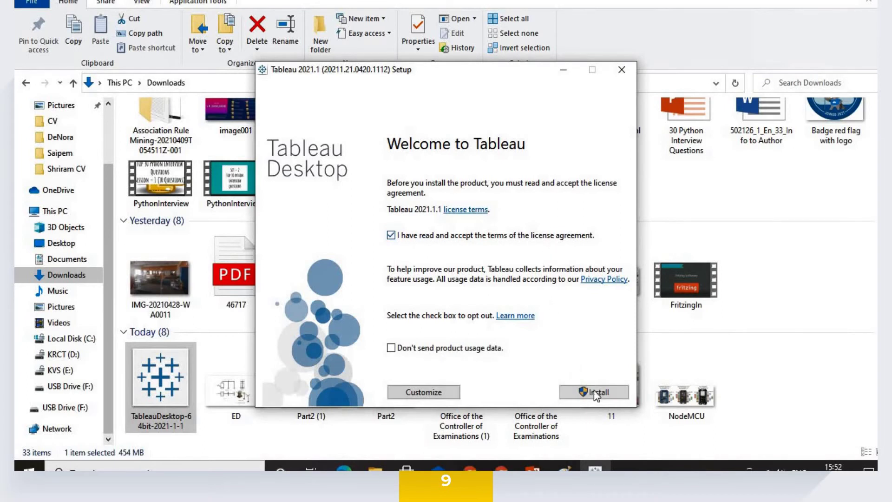
{"action": "left_click", "coordinate": [416, 393]}
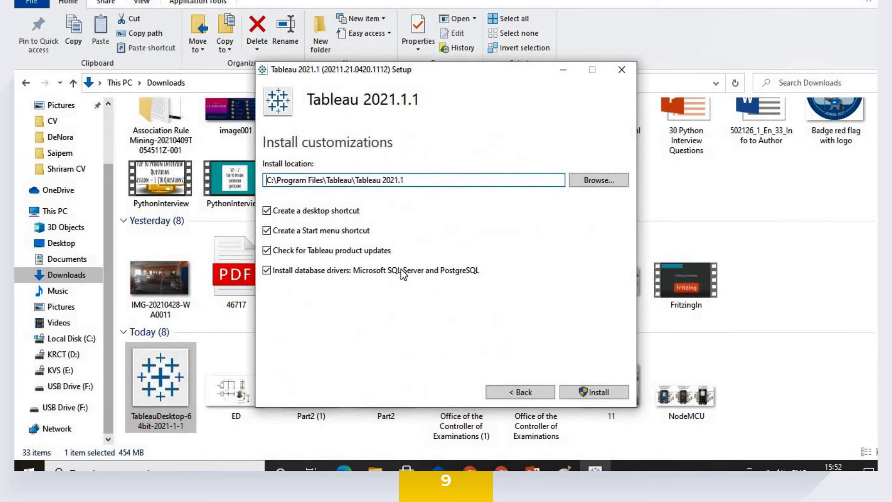
{"action": "left_click", "coordinate": [527, 393]}
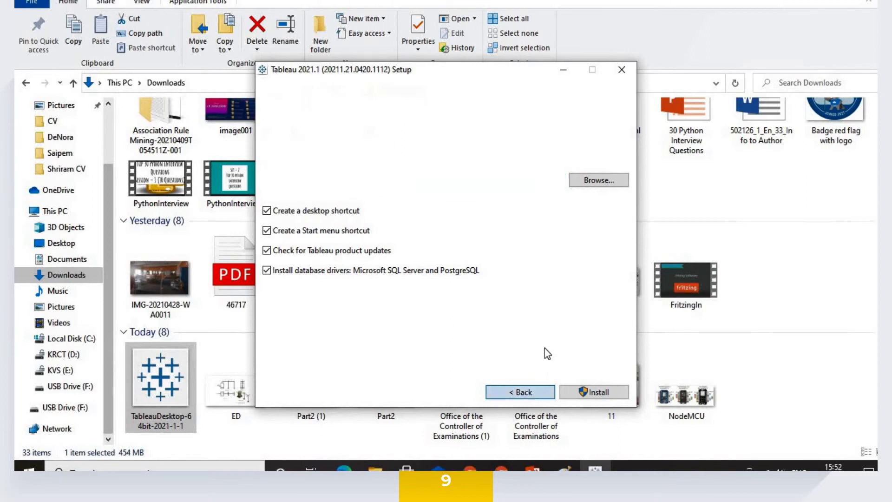
{"action": "left_click", "coordinate": [586, 394]}
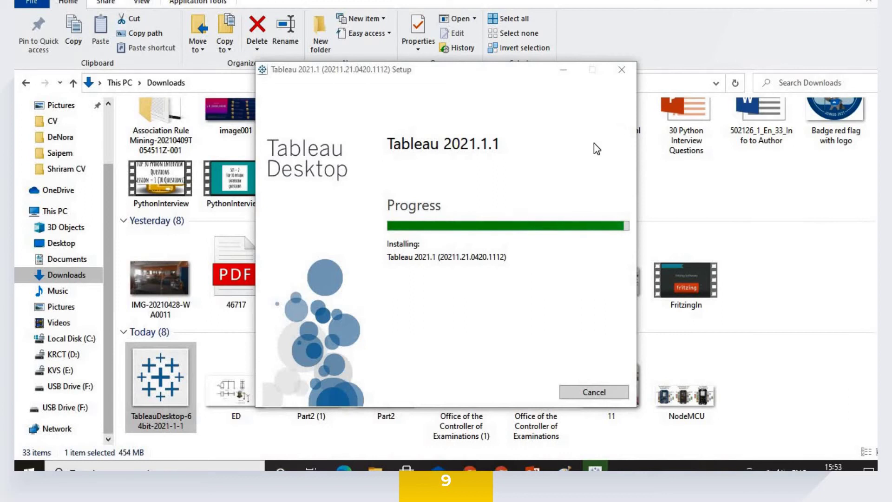
Switch to the browser and look through the Tableau home page's product, audience and customer story sections during the installation
{"action": "mouse_move", "coordinate": [501, 467]}
{"action": "left_click", "coordinate": [502, 372]}
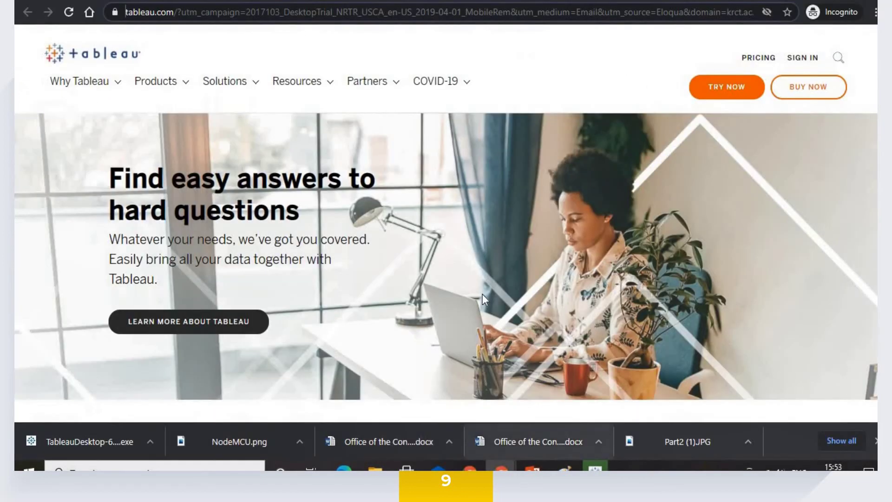
{"action": "scroll", "coordinate": [465, 302], "scroll_direction": "down", "scroll_amount": 3}
{"action": "scroll", "coordinate": [441, 314], "scroll_direction": "down", "scroll_amount": 15}
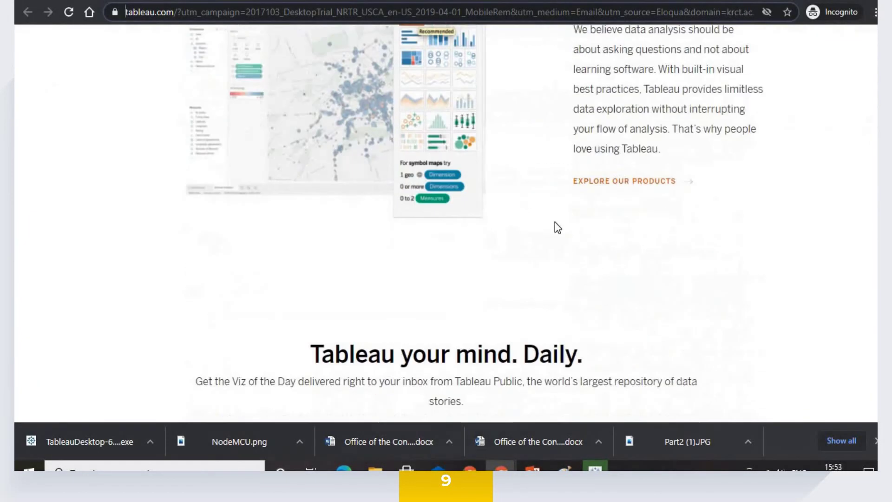
{"action": "scroll", "coordinate": [563, 272], "scroll_direction": "down", "scroll_amount": 15}
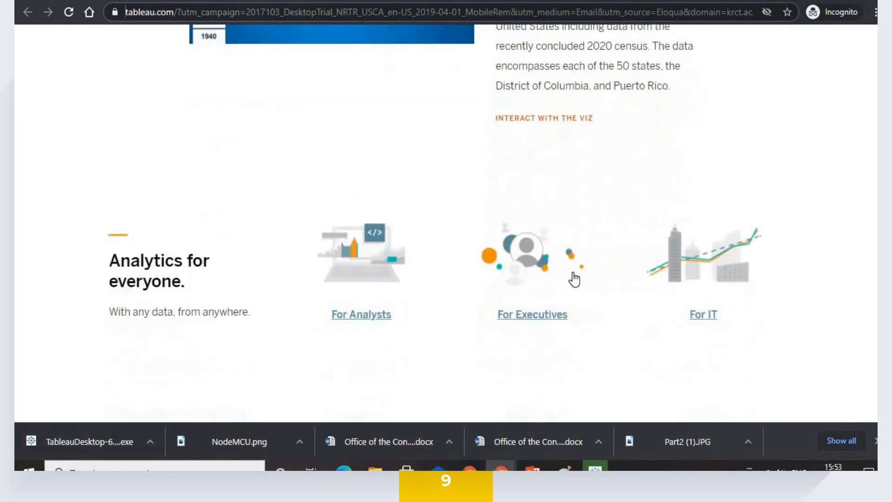
{"action": "scroll", "coordinate": [575, 278], "scroll_direction": "down", "scroll_amount": 5}
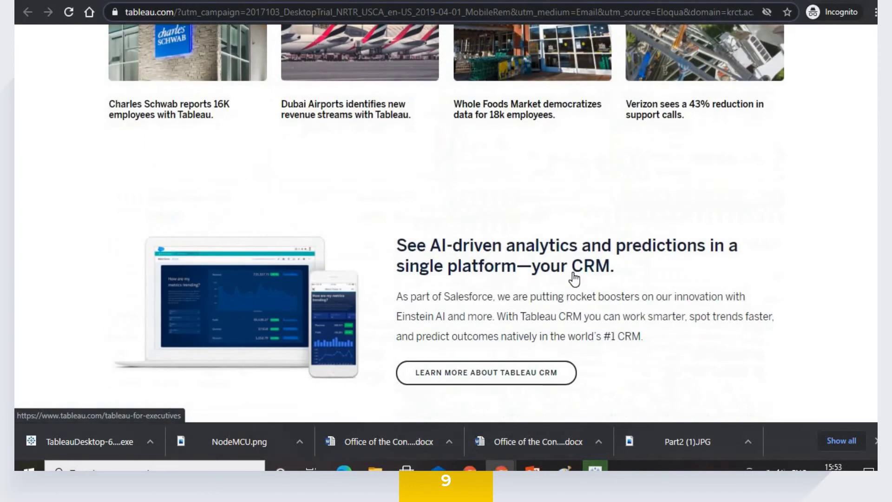
{"action": "scroll", "coordinate": [575, 279], "scroll_direction": "up", "scroll_amount": 3}
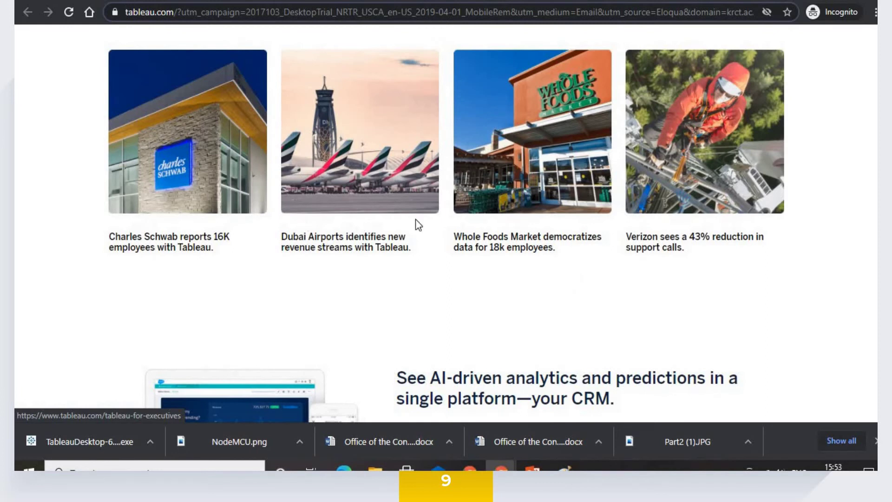
{"action": "scroll", "coordinate": [448, 260], "scroll_direction": "up", "scroll_amount": 3}
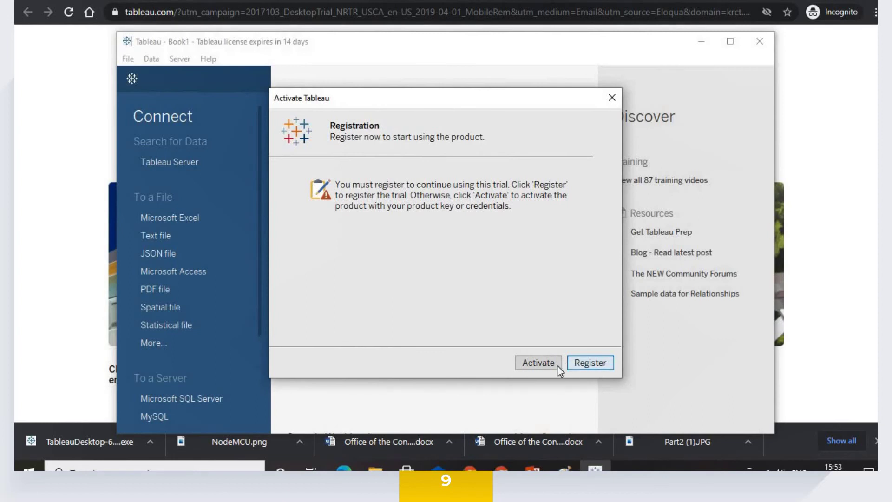
Choose to register the Tableau trial and open the registration form for the user's details
{"action": "left_click", "coordinate": [591, 364]}
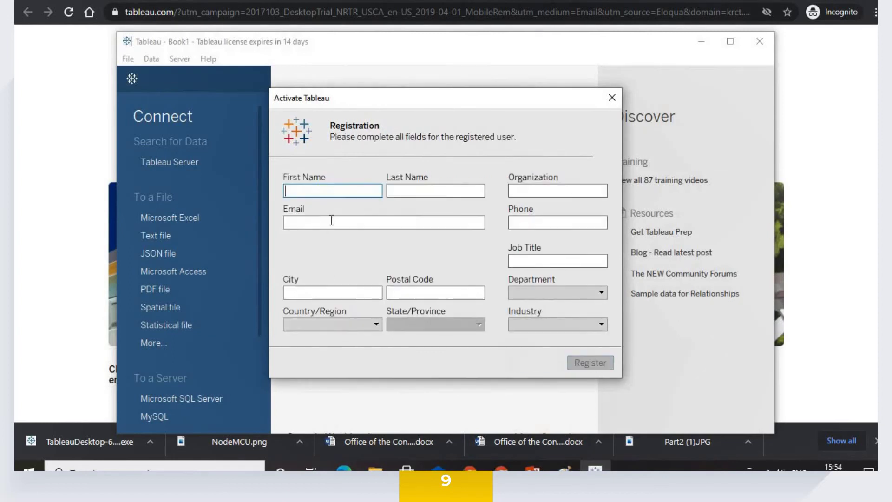